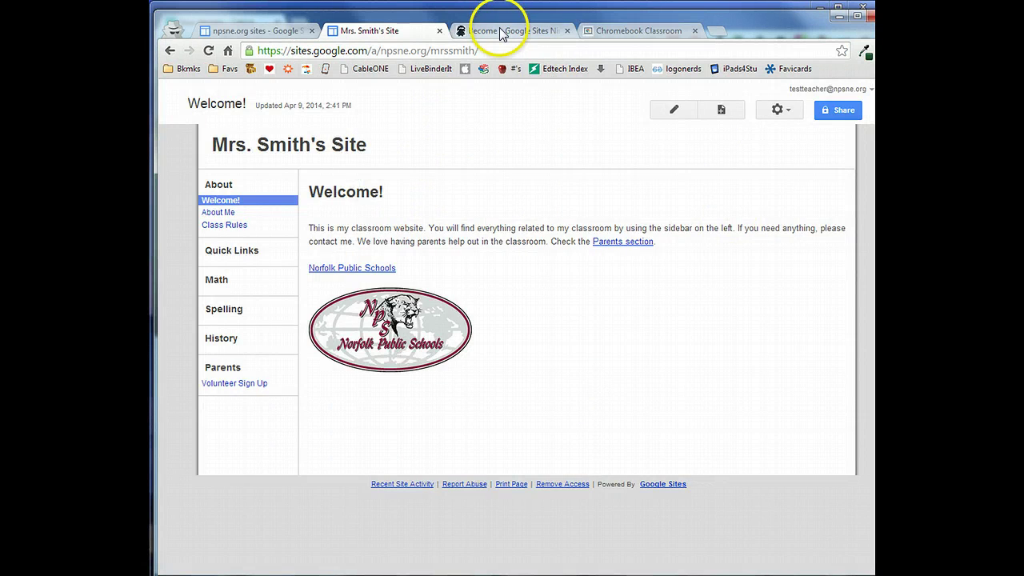
Switch to the 'Become a Google Sites Ninja' tab showing the Dojo welcome page.
left_click(505, 30)
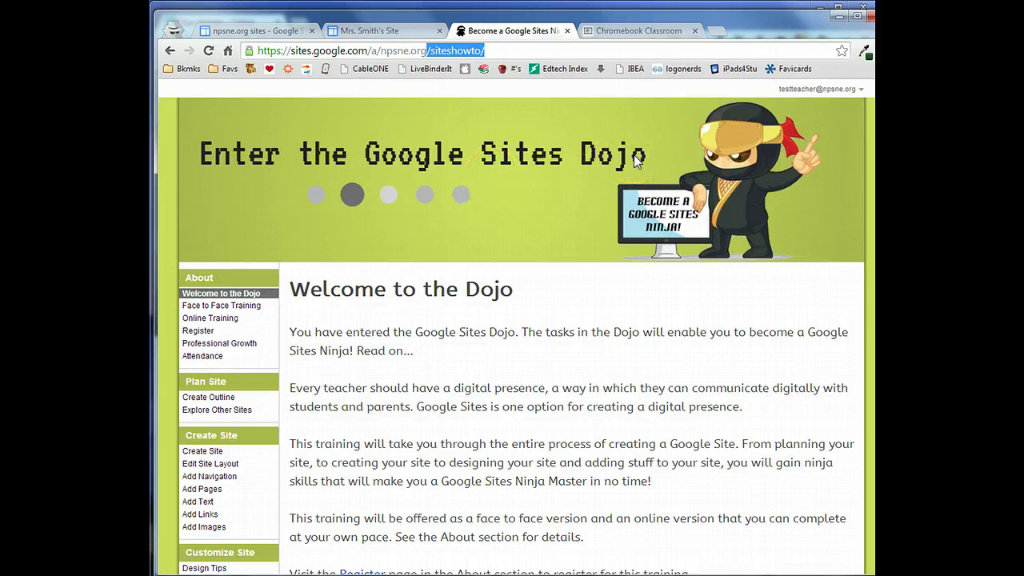
Show the Chromebook Classroom site's banner as an example, then move to Canva's Your designs page.
left_click(630, 31)
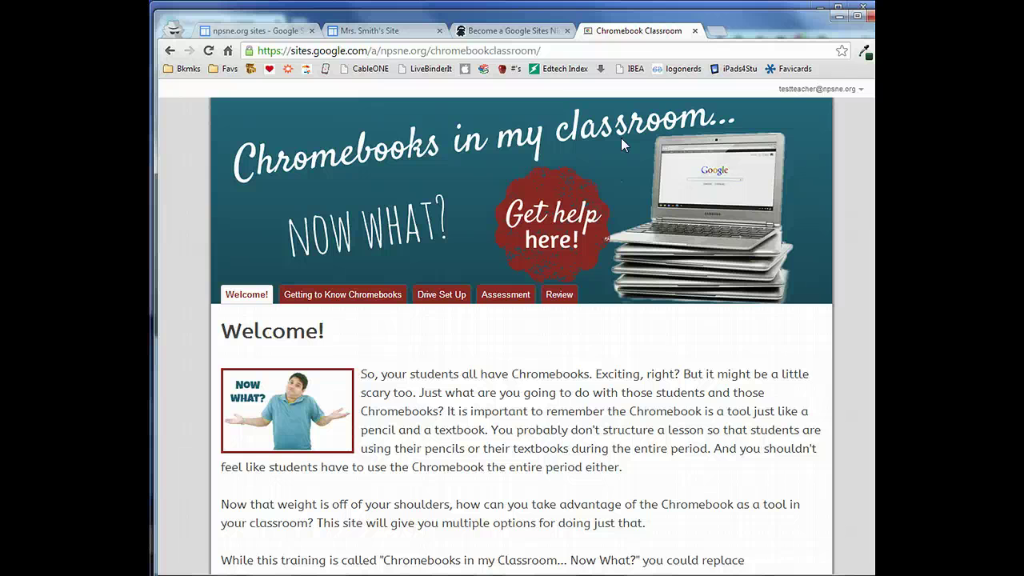
left_click(716, 10)
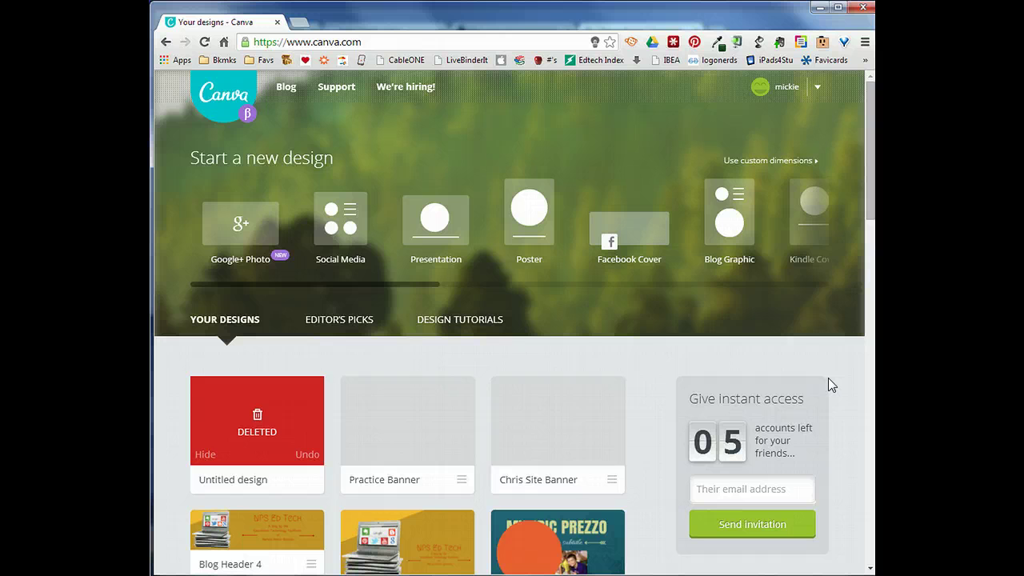
Scroll the design-type carousel to reveal Photo Collage, Business Card, Invitation and Facebook presets.
left_click_drag(427, 283, 804, 289)
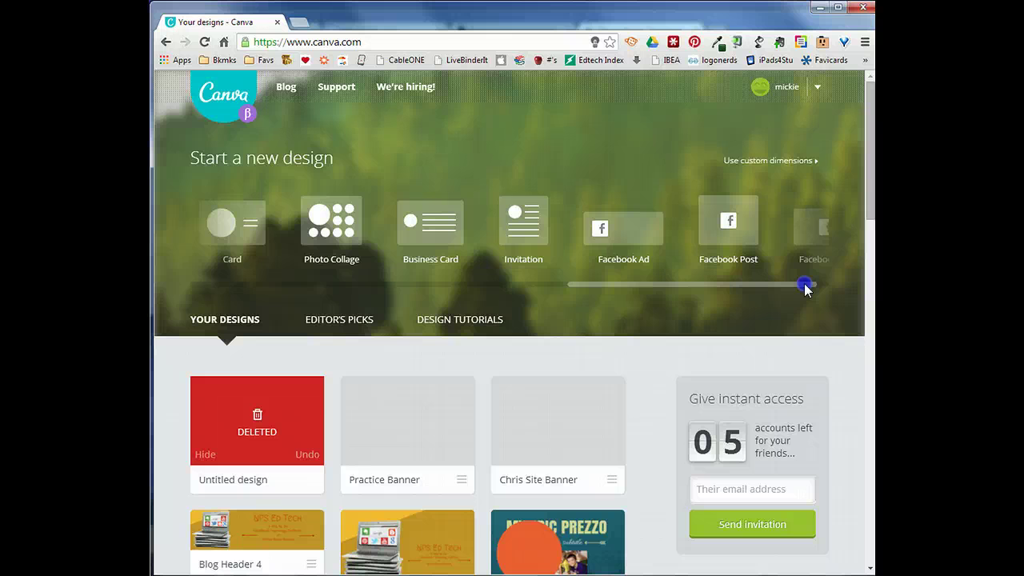
left_click_drag(805, 289, 822, 287)
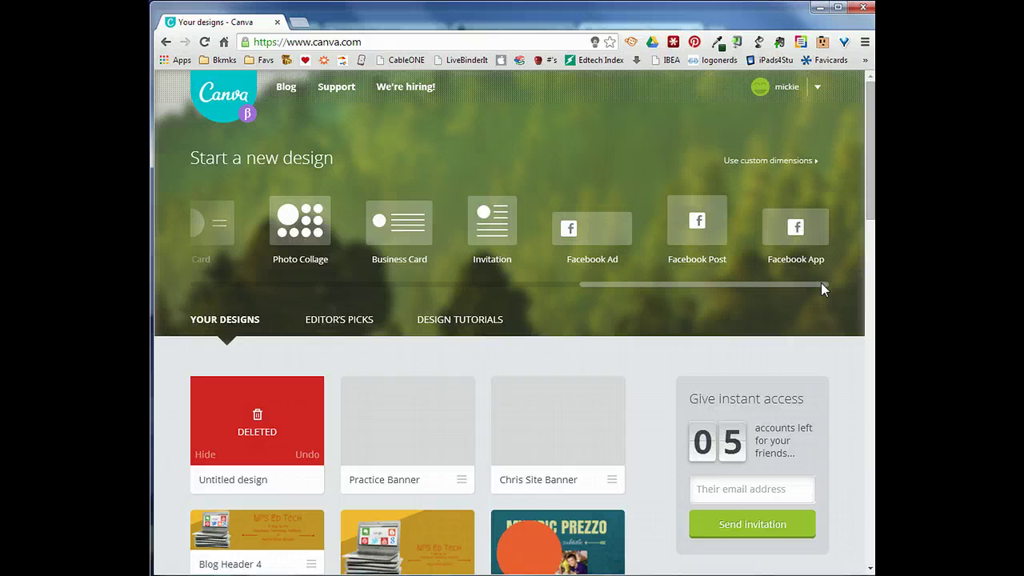
Enter custom design dimensions of 960 px wide by 250 px high.
left_click(765, 162)
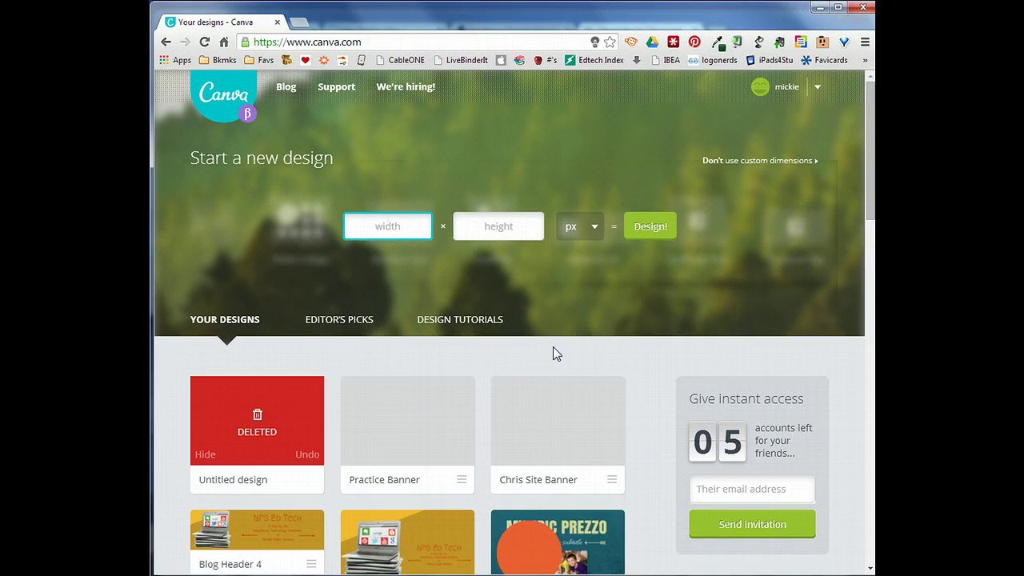
type("960")
left_click(499, 230)
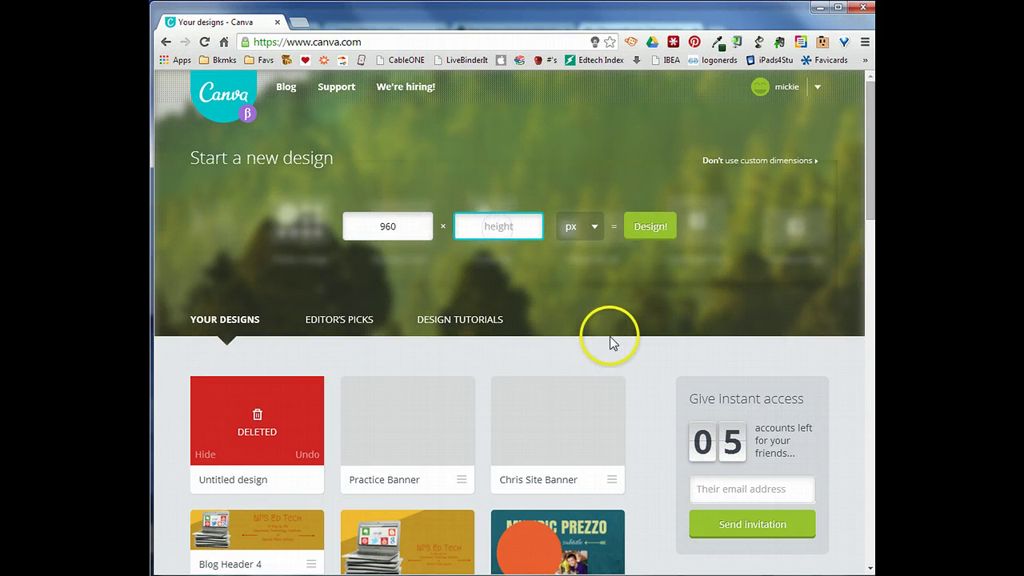
type("250")
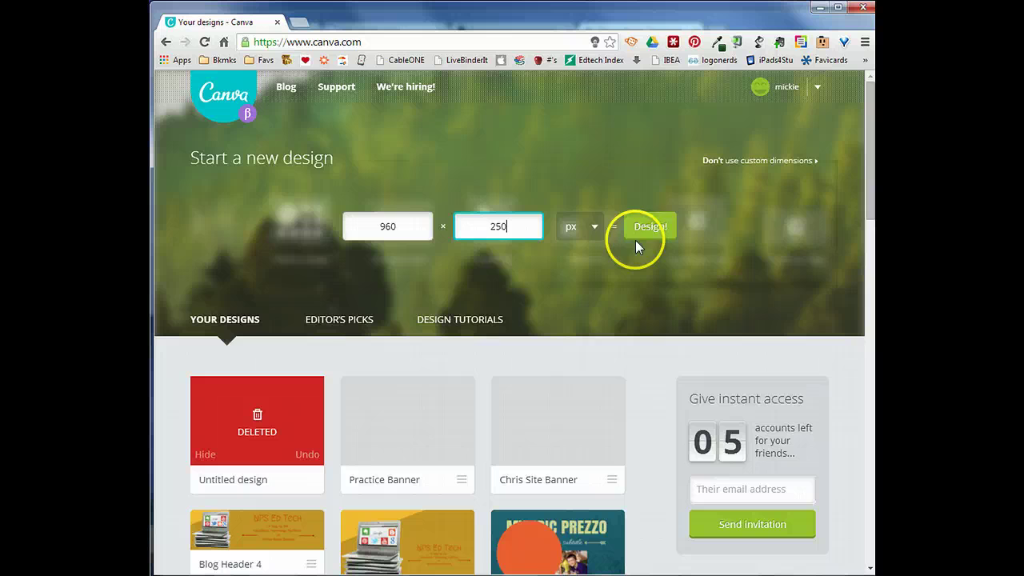
Create the blank 960 × 250 px design and fill its page with the light green background tile.
left_click(655, 228)
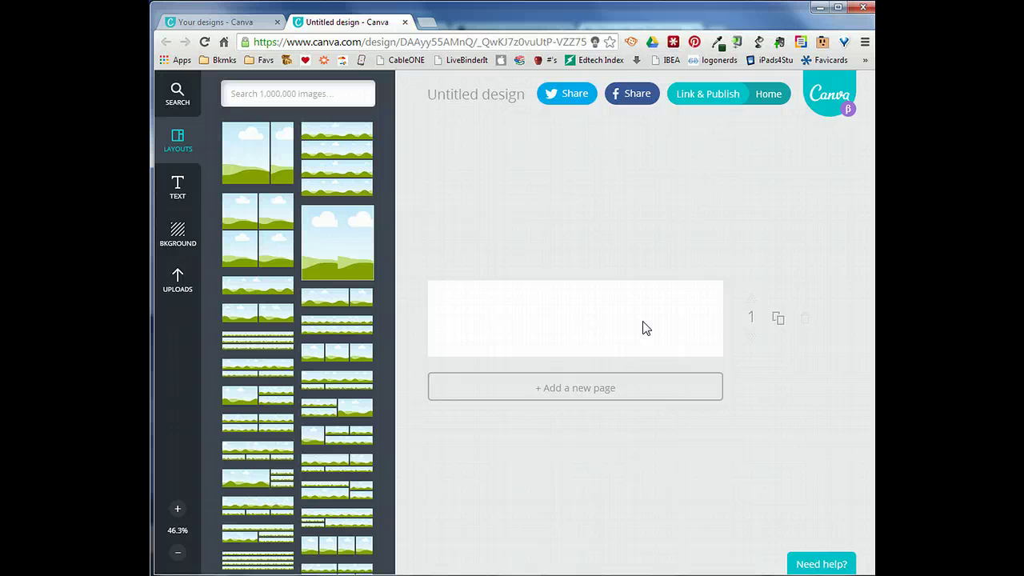
left_click(178, 232)
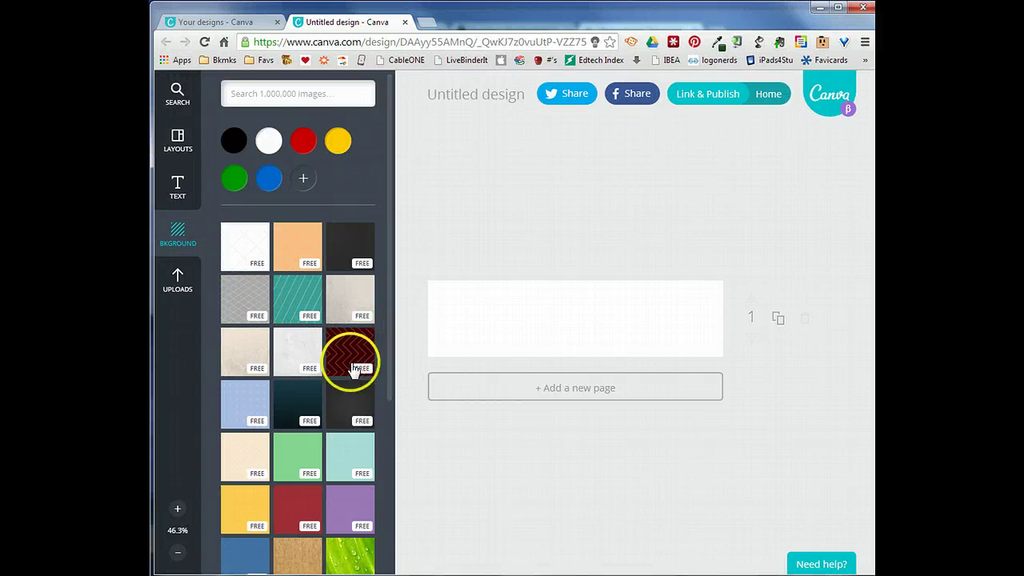
scroll(320, 356, "down", 3)
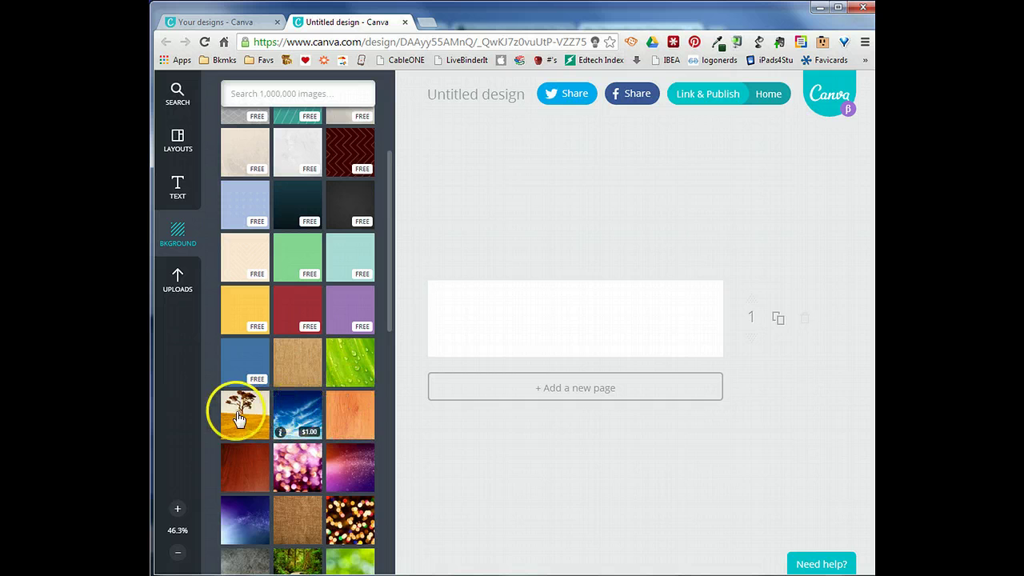
scroll(298, 417, "up", 5)
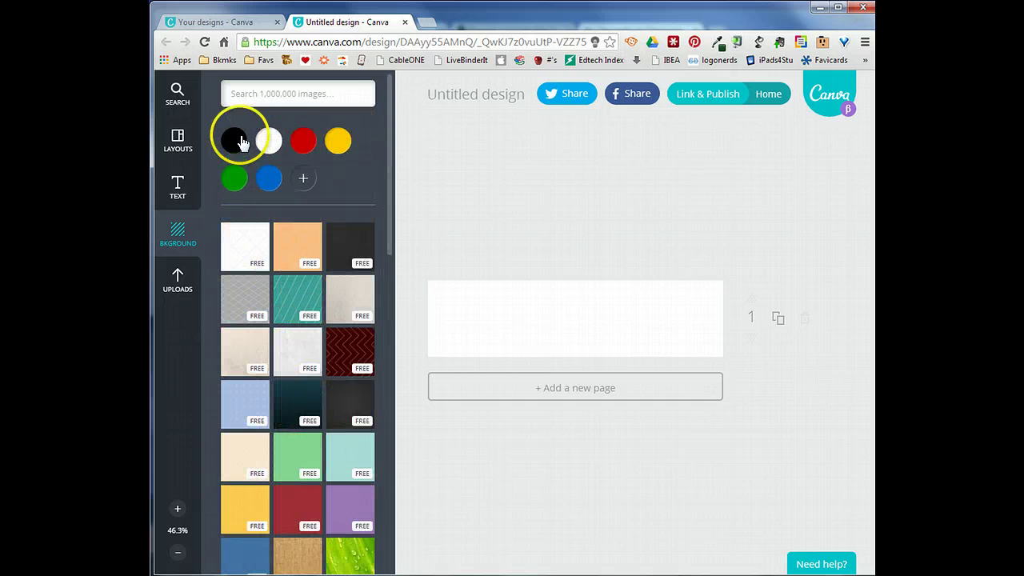
left_click(303, 177)
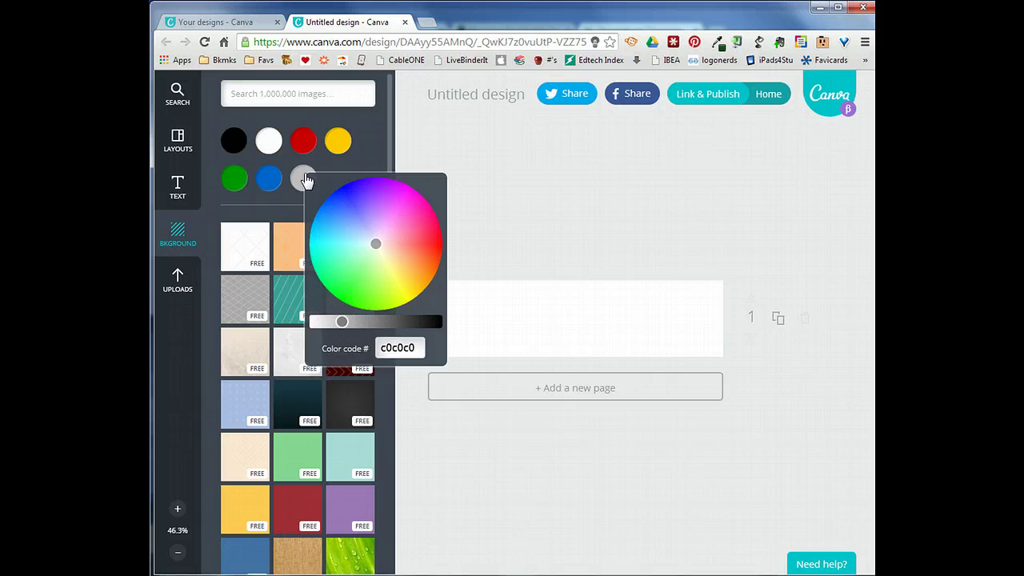
left_click(303, 180)
left_click(279, 191)
left_click(293, 460)
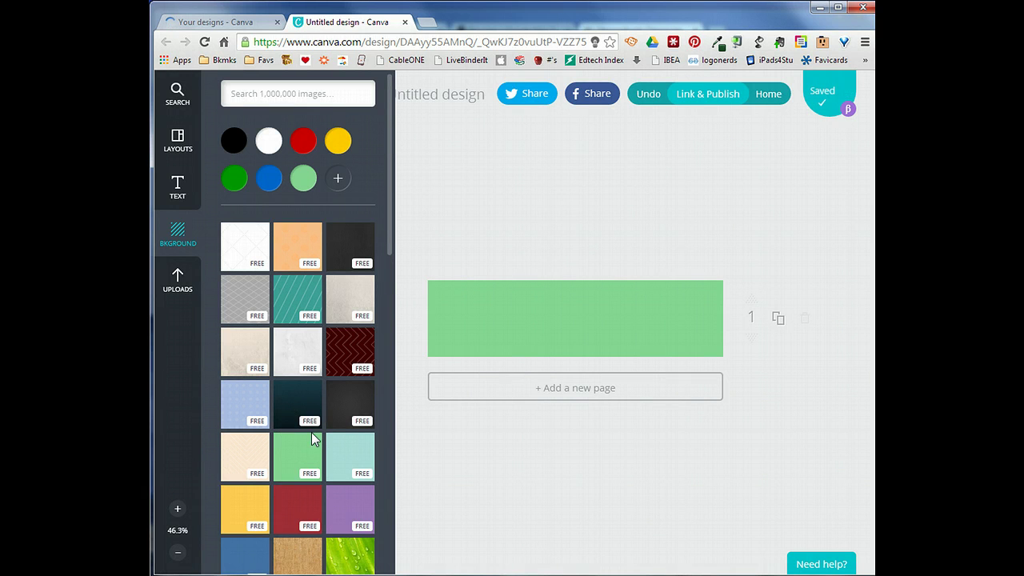
left_click(310, 448)
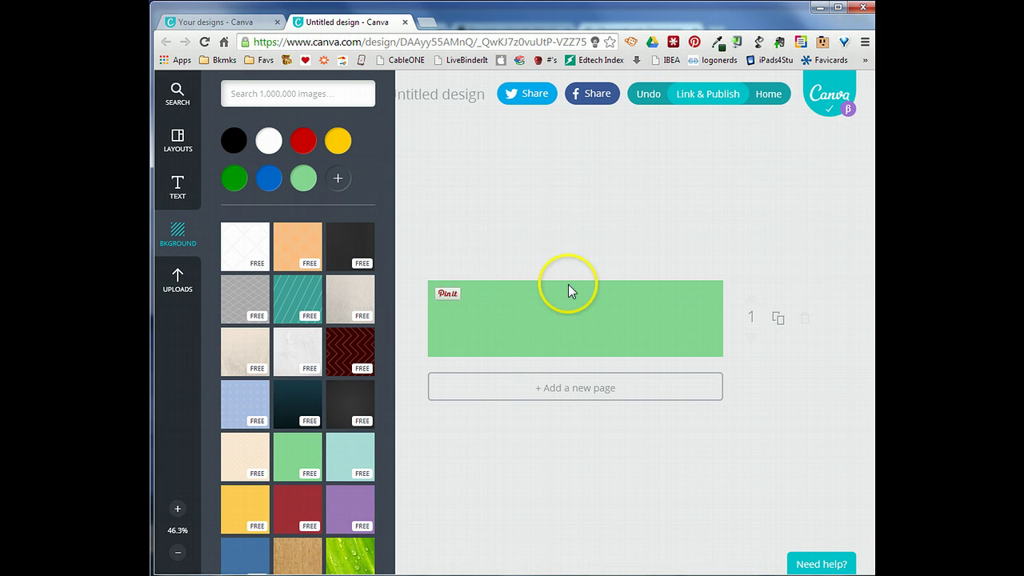
Try the ADMIT ONE ticket text sticker on the banner, then delete it.
left_click(179, 189)
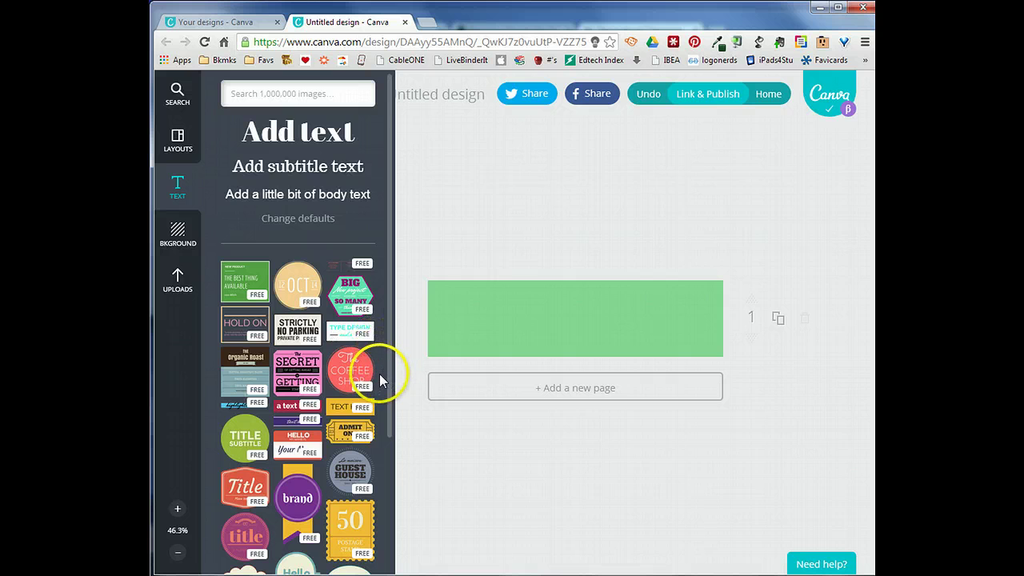
scroll(379, 373, "down", 5)
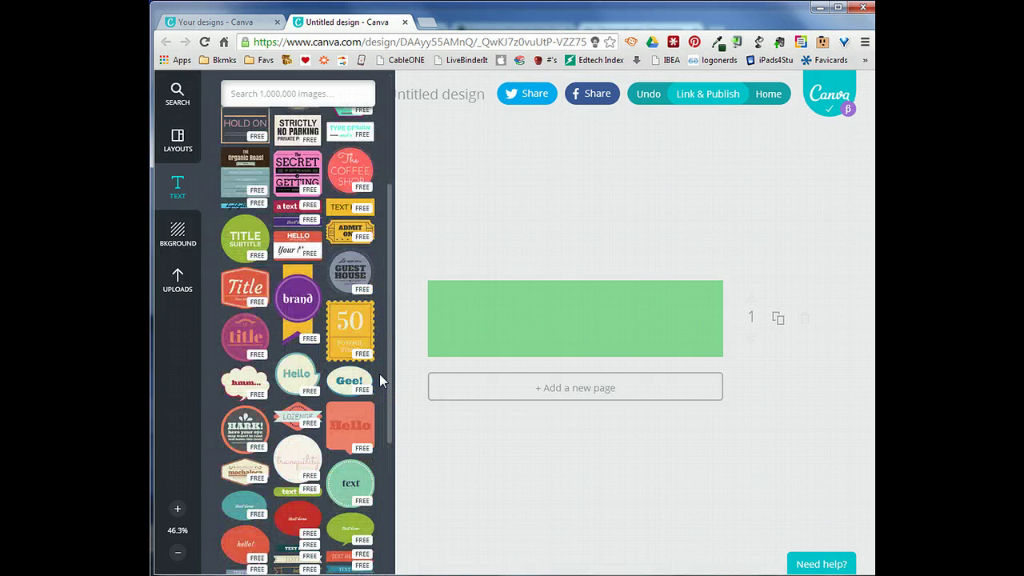
left_click(351, 235)
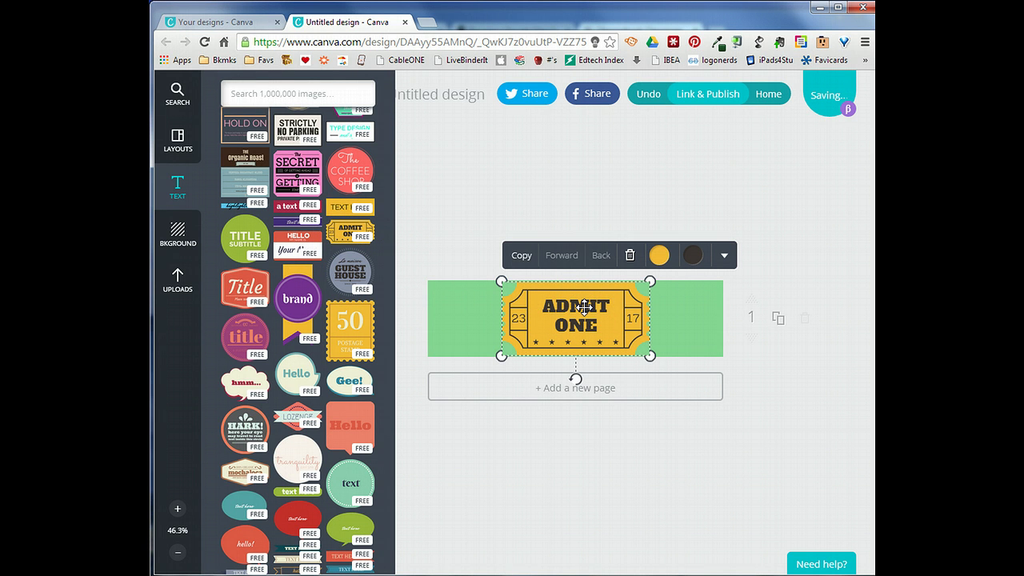
left_click(630, 257)
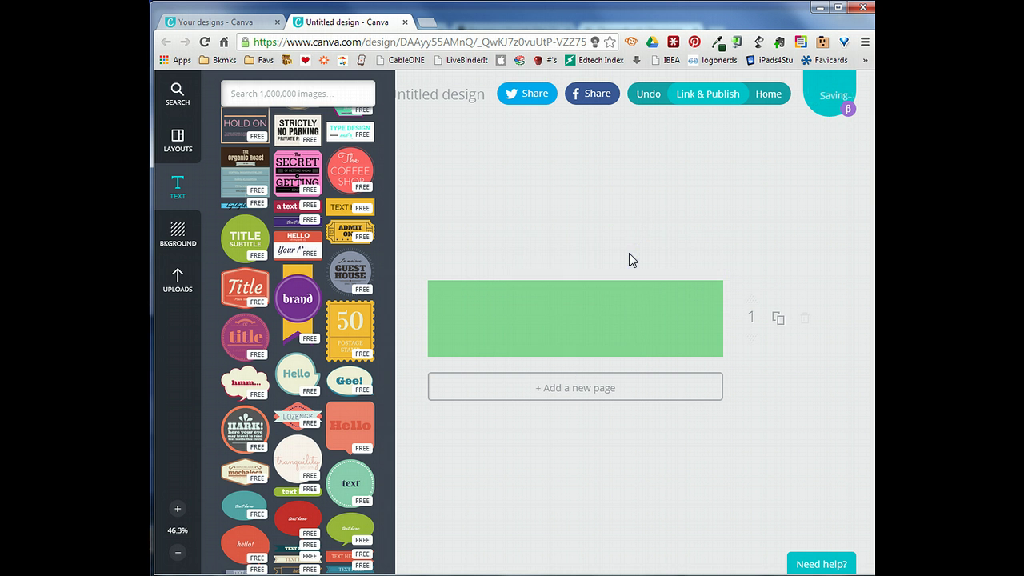
scroll(344, 376, "down", 5)
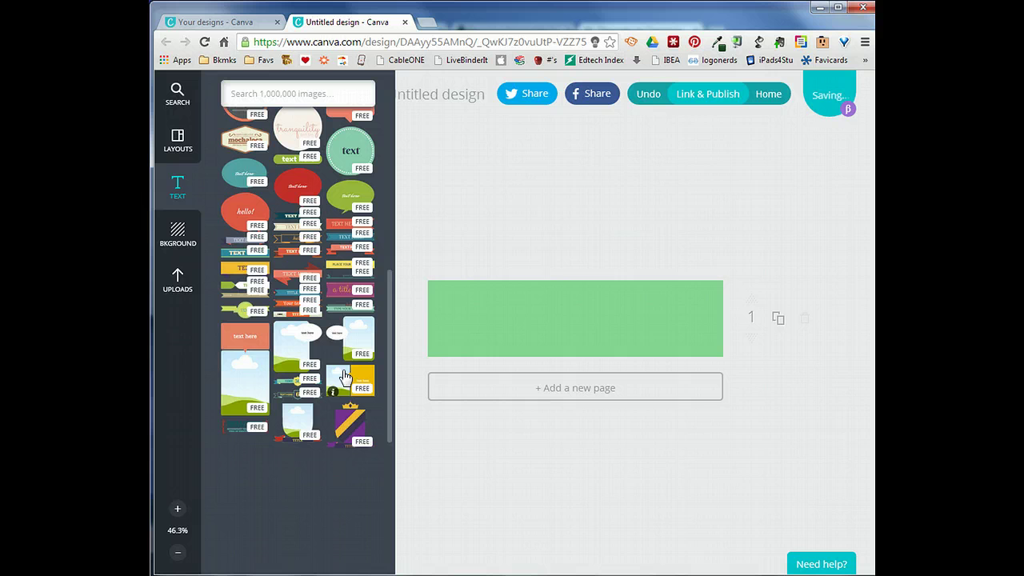
scroll(344, 376, "up", 6)
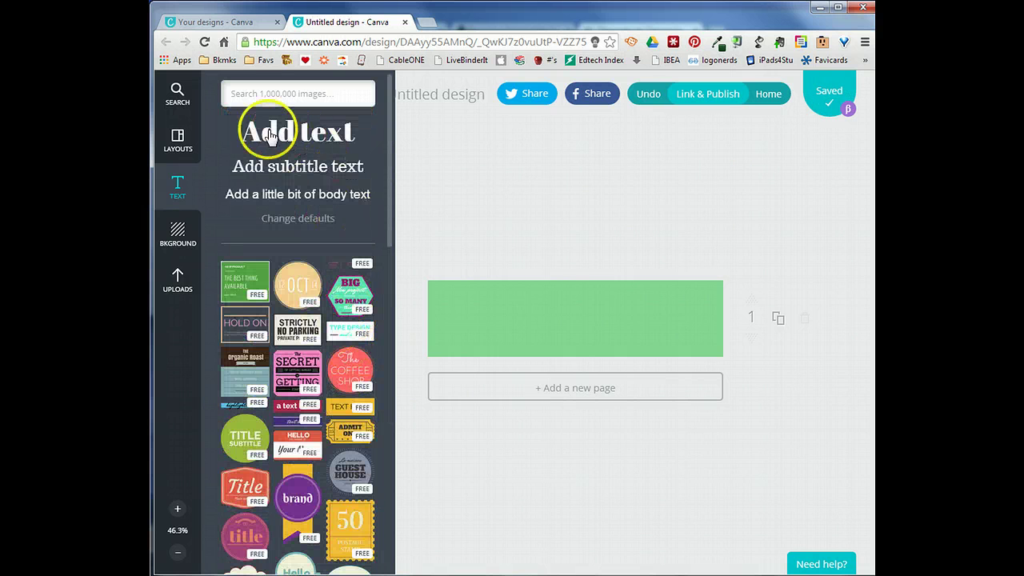
Add a heading reading '4th Grade Fun!', widen it and move it to the upper left.
left_click(298, 134)
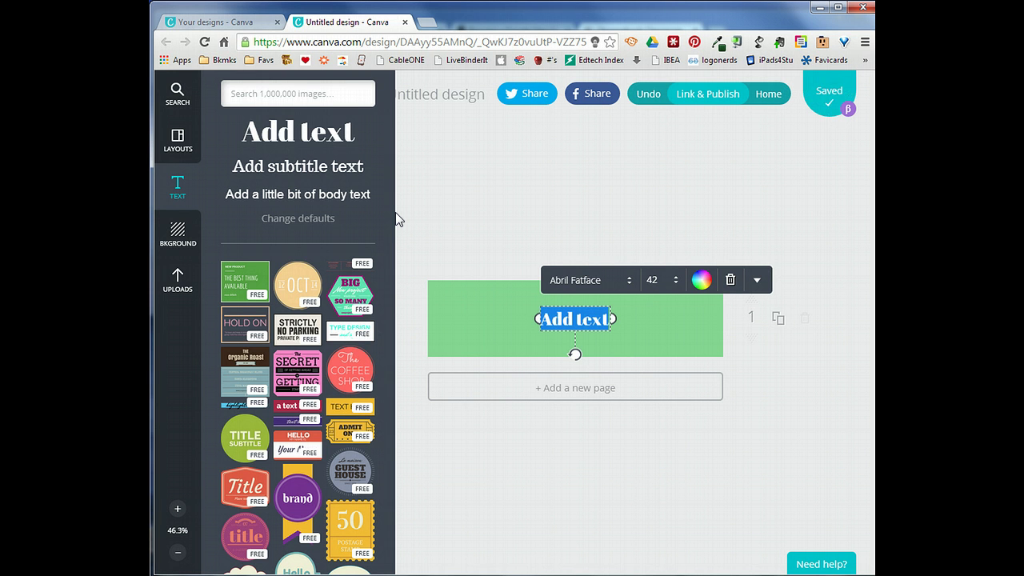
type("4t")
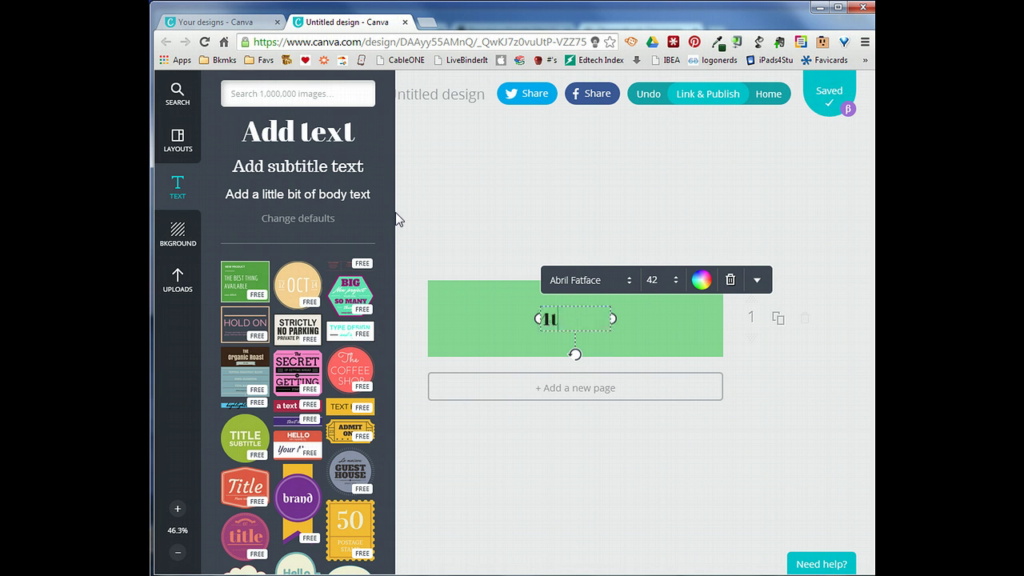
type("h Grade Fun!")
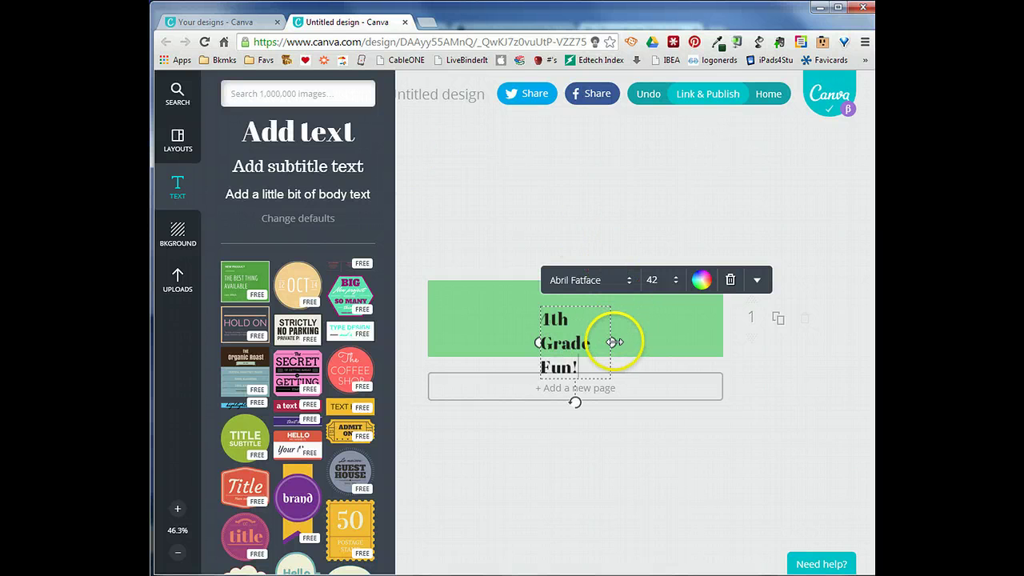
left_click_drag(612, 342, 691, 342)
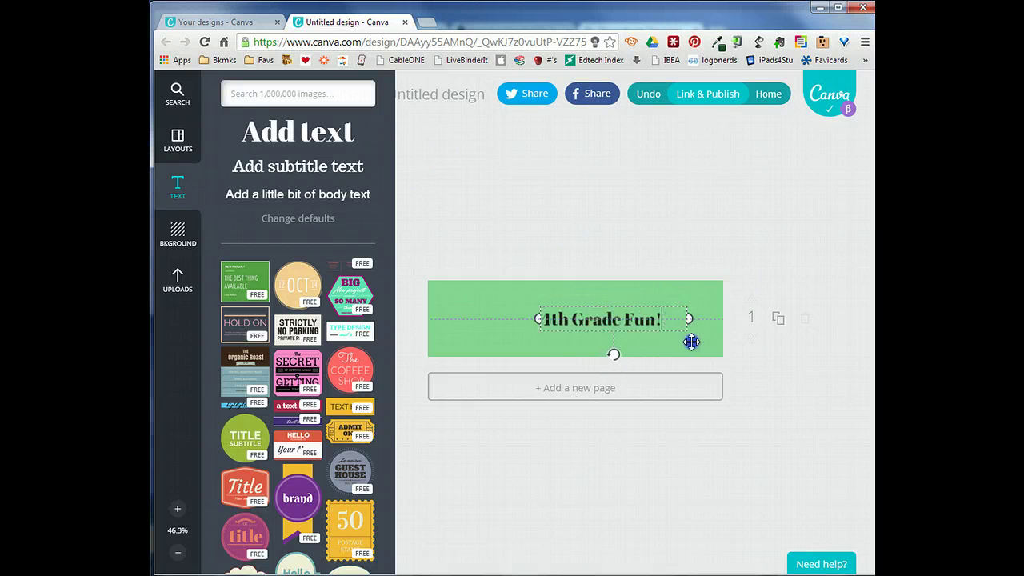
left_click(636, 309)
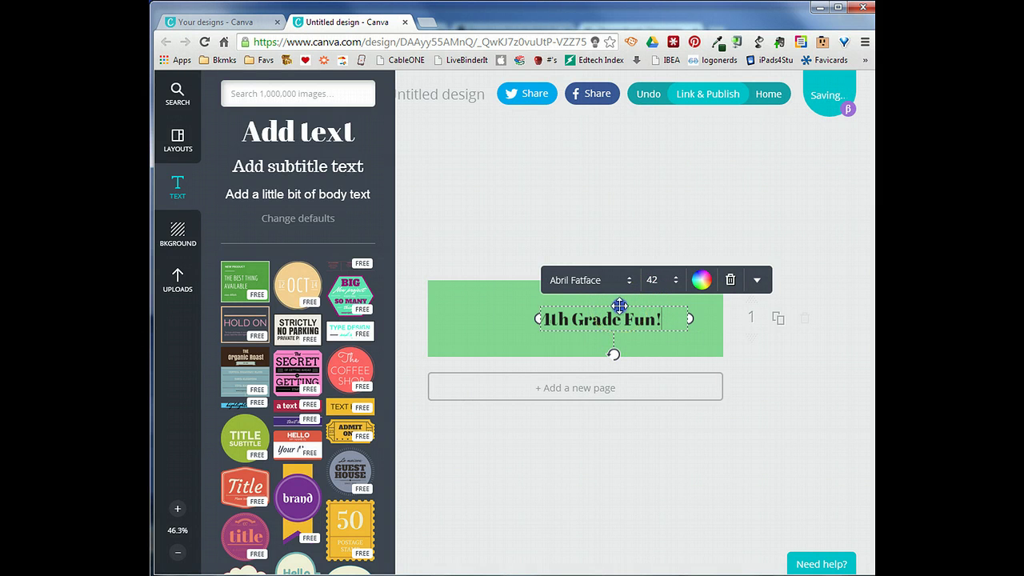
left_click_drag(621, 305, 512, 289)
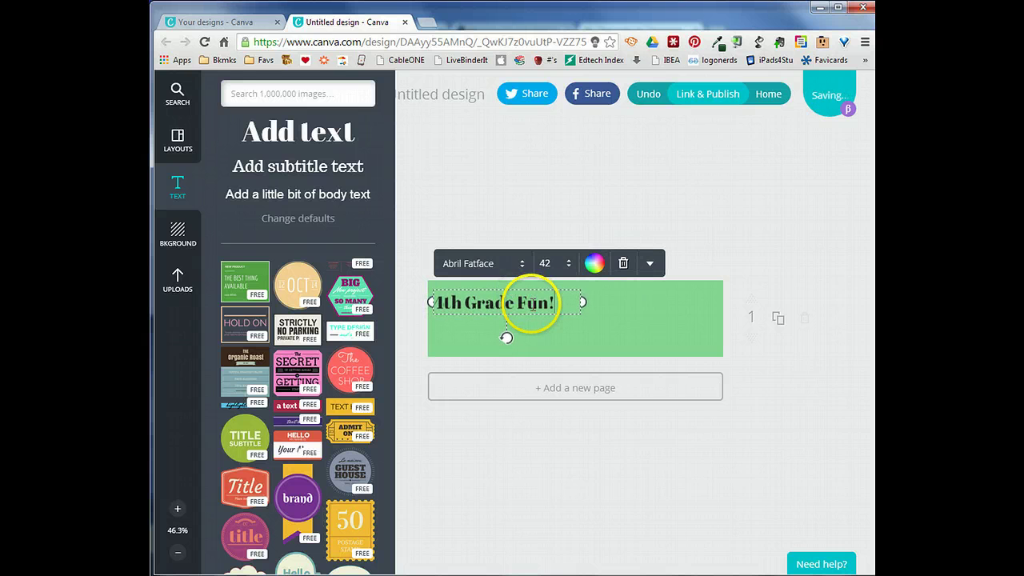
Style the title in Gochi Hand at size 72, white, fitting on one line.
left_click(496, 265)
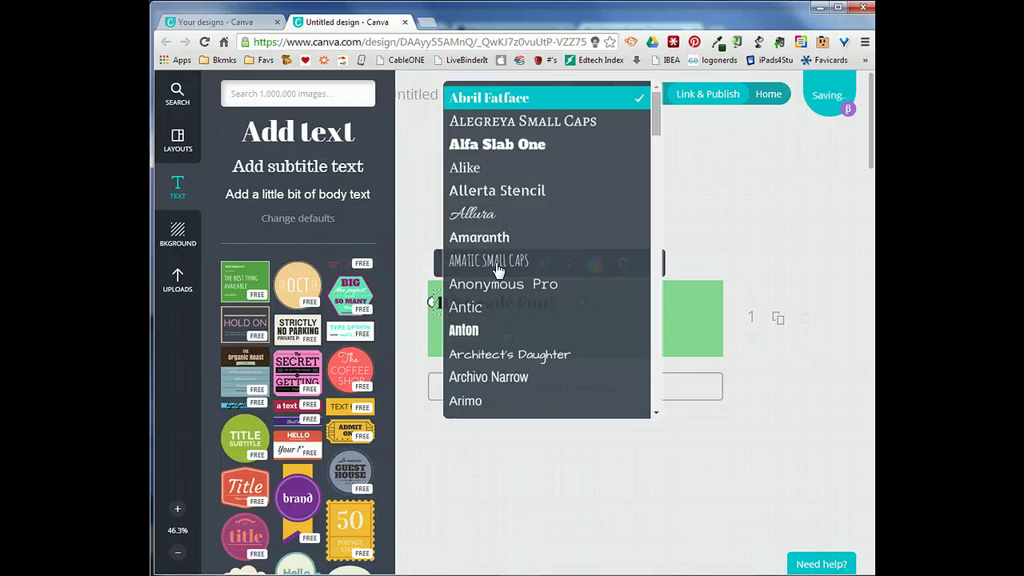
scroll(532, 248, "down", 5)
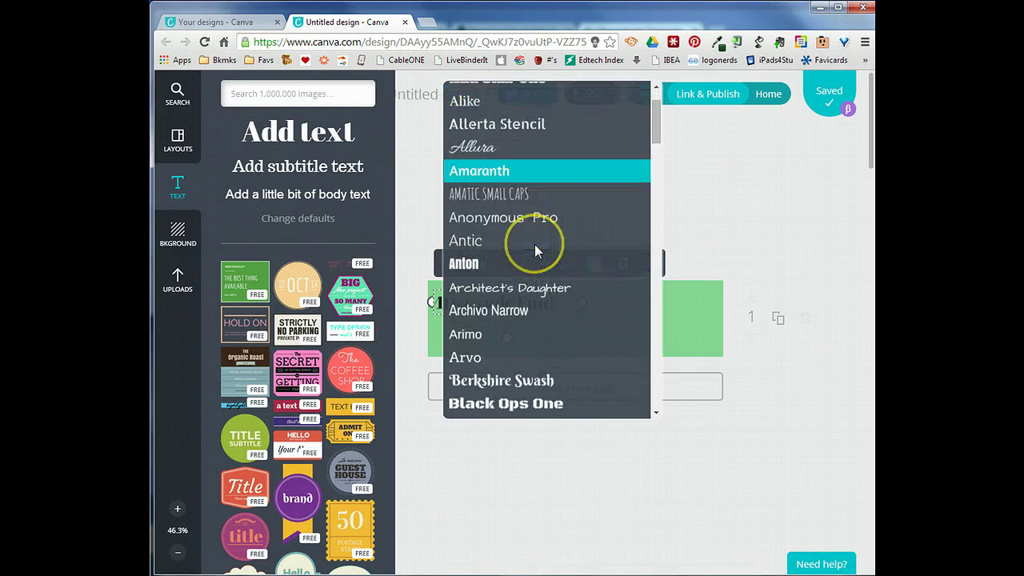
scroll(534, 244, "down", 5)
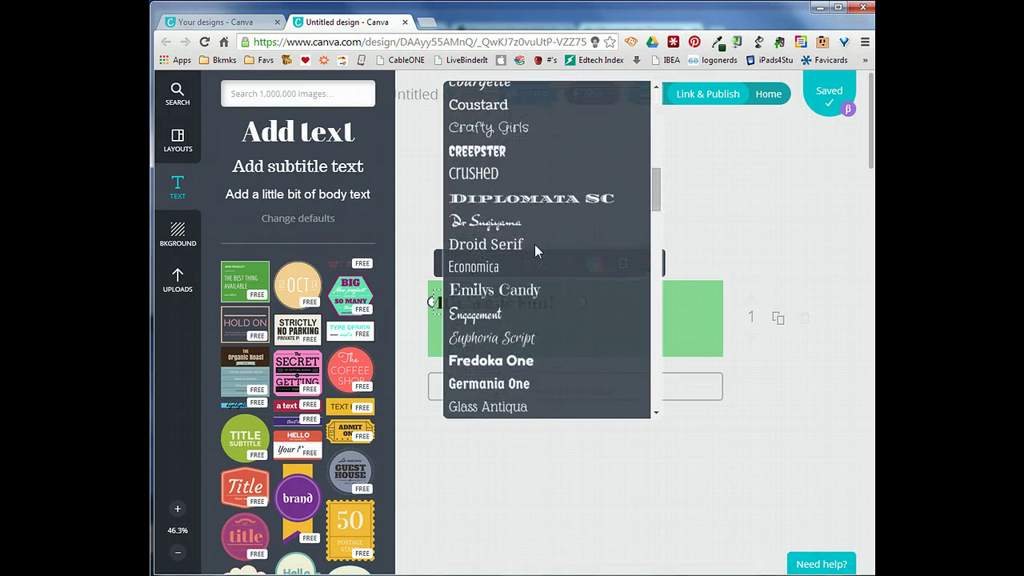
left_click(520, 339)
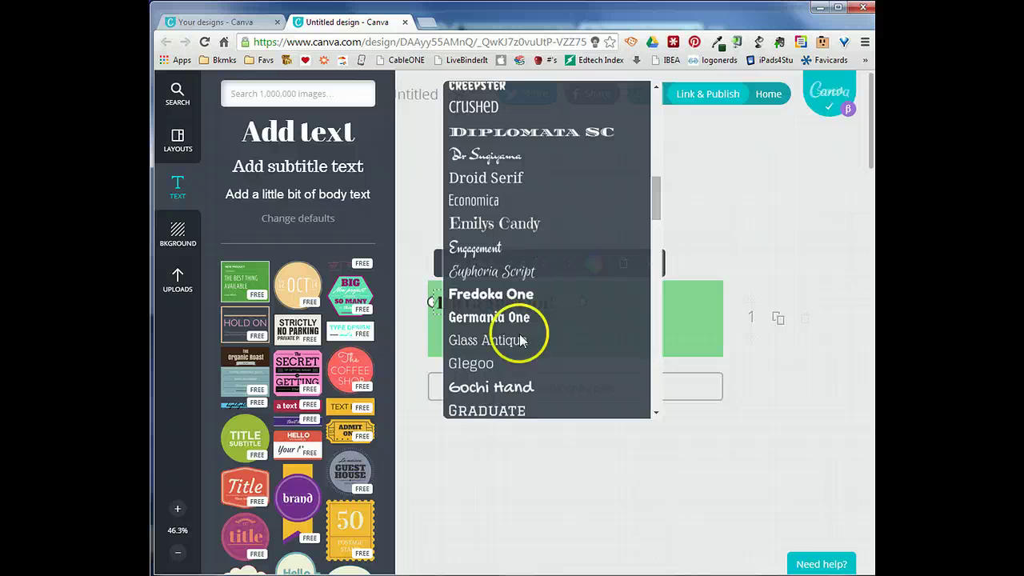
left_click(521, 387)
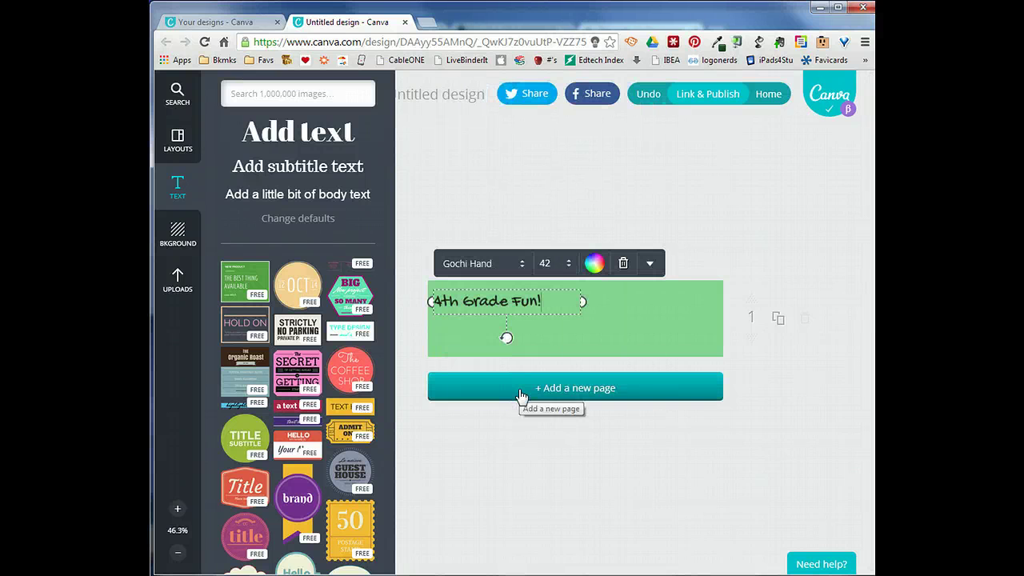
left_click(551, 263)
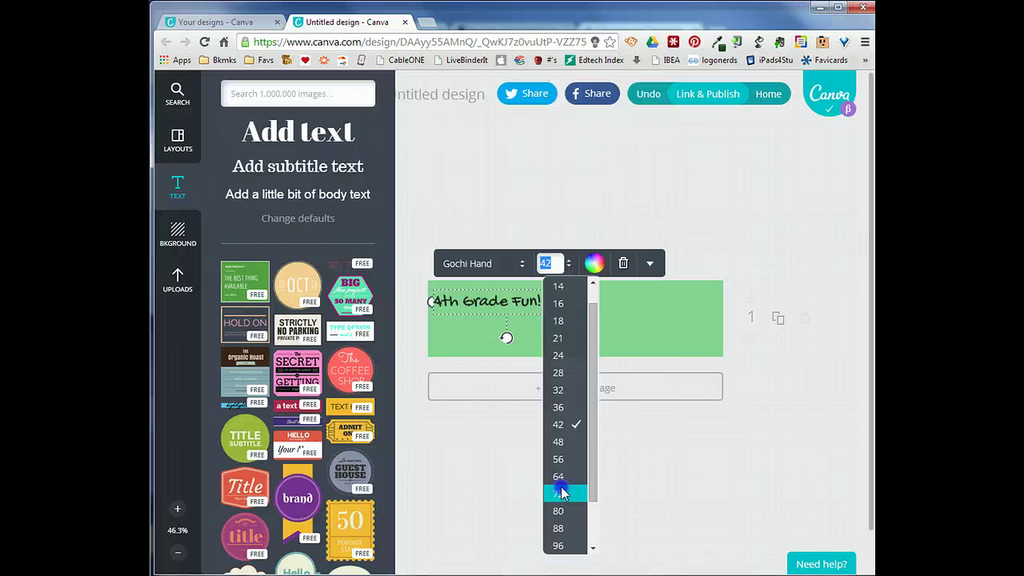
left_click(561, 493)
left_click_drag(582, 331, 637, 331)
left_click(594, 263)
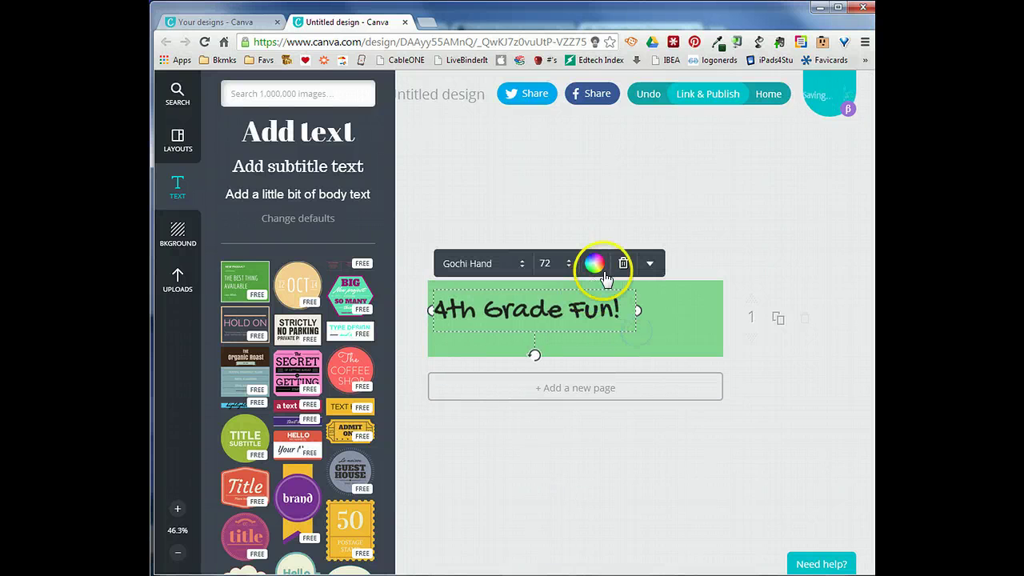
left_click(578, 203)
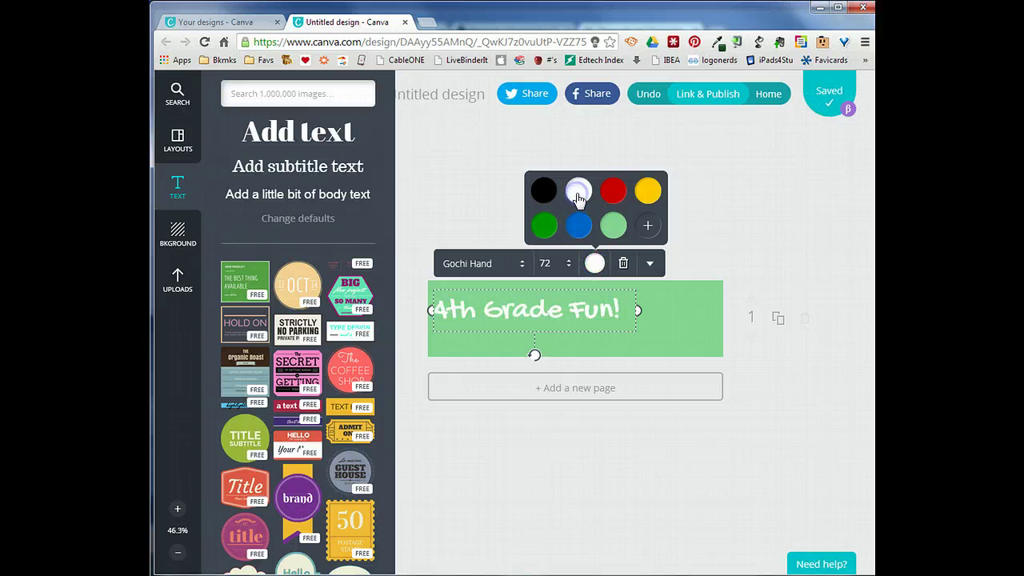
left_click(705, 323)
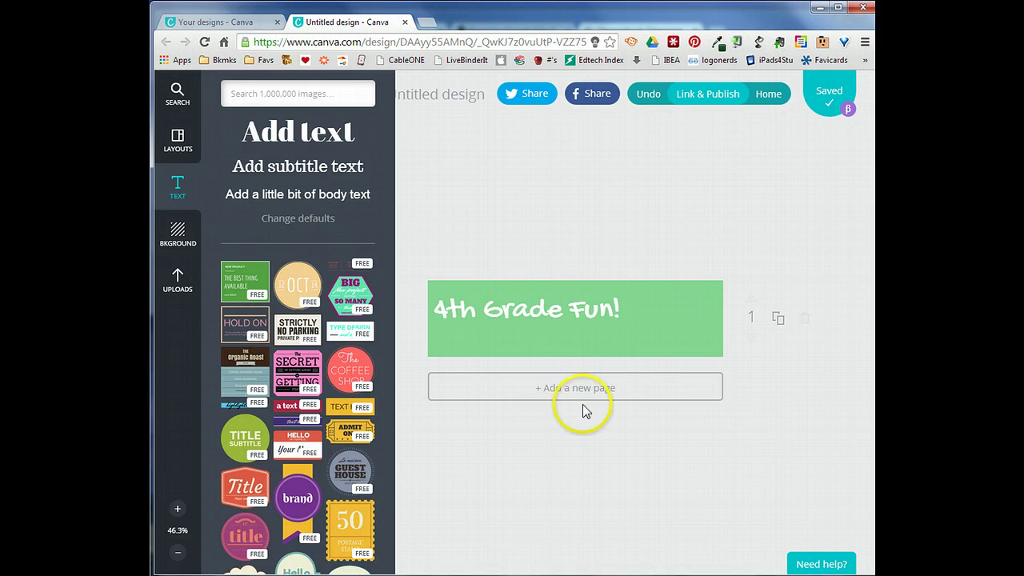
Add the orange duck from the Icons category and place it at the banner's right end.
left_click(177, 283)
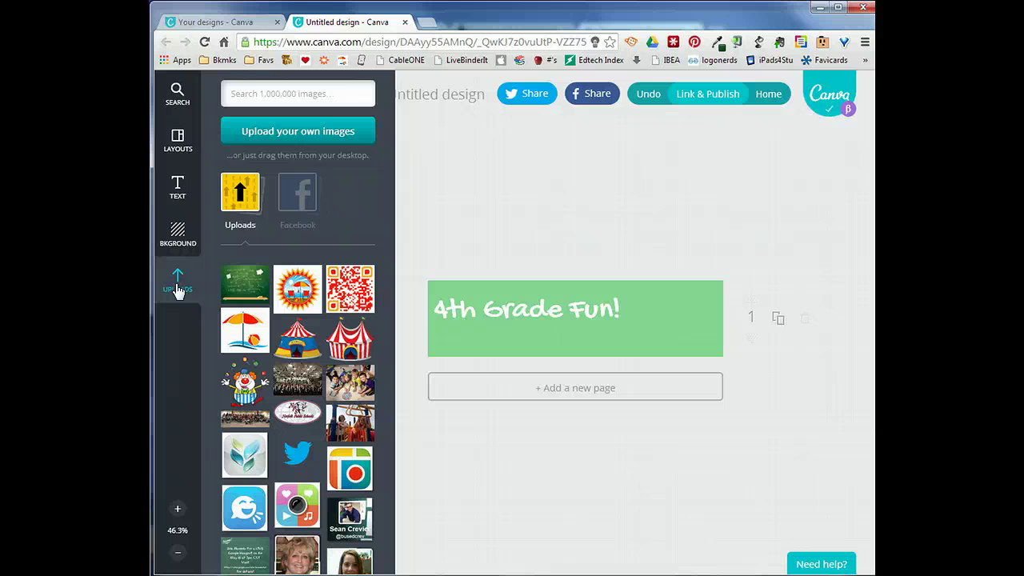
left_click(253, 94)
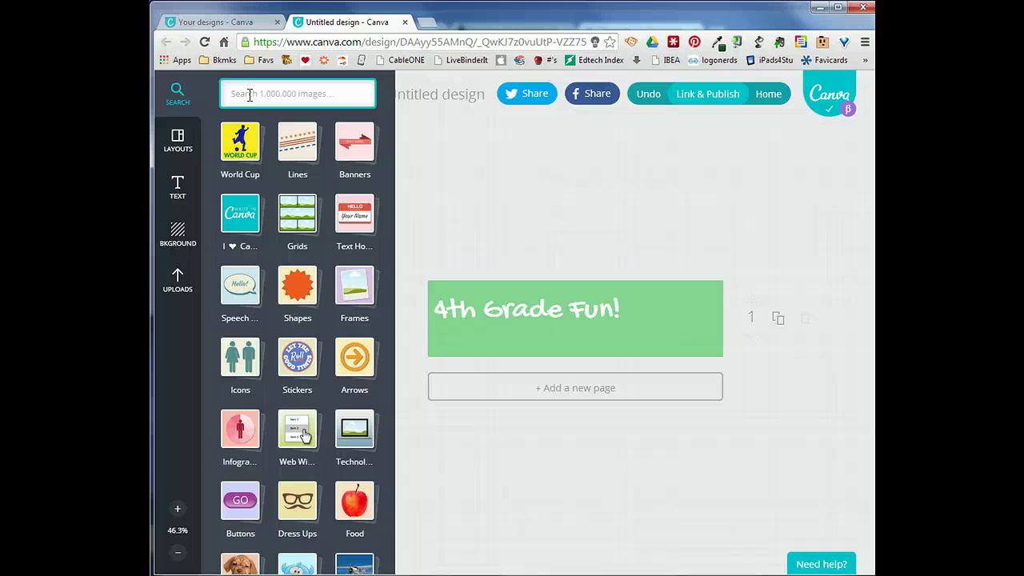
left_click(235, 364)
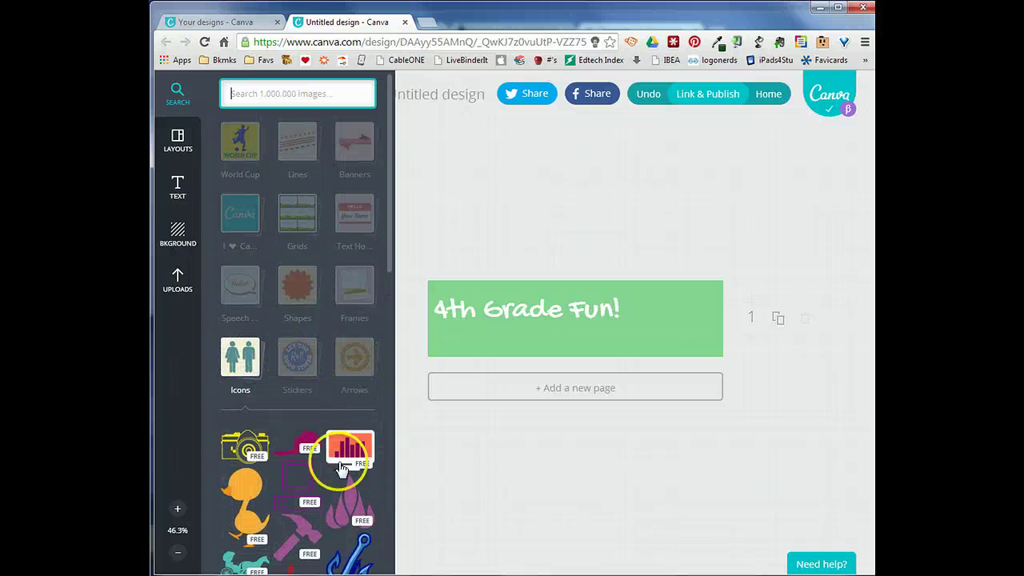
left_click(250, 525)
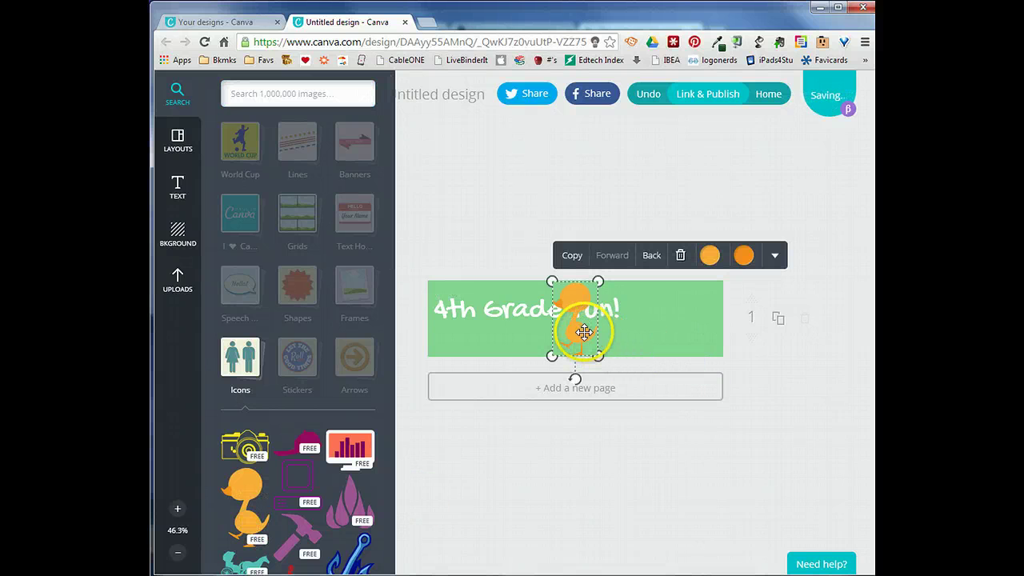
left_click_drag(575, 331, 691, 328)
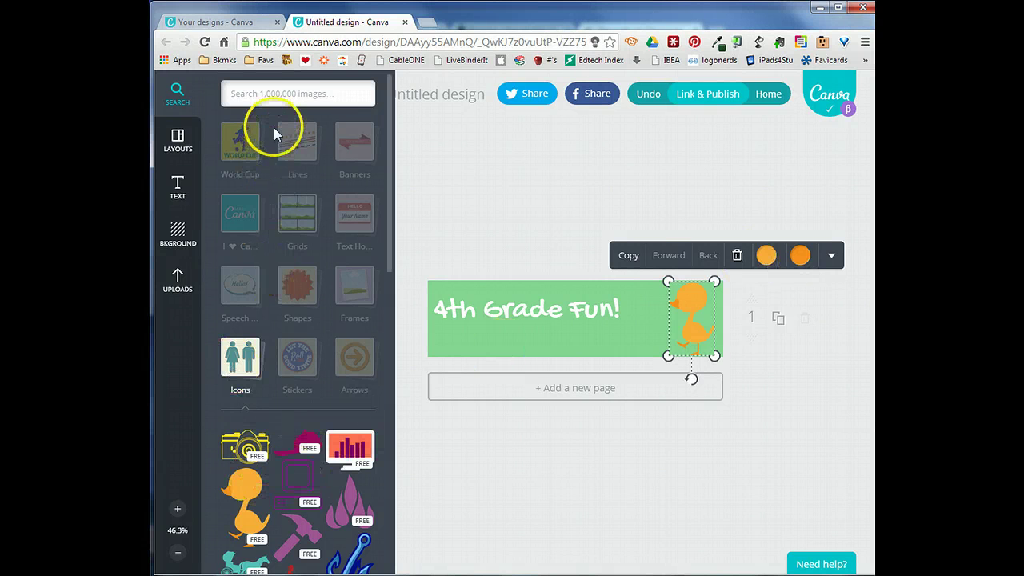
Place the purple Flower Line from the Lines category beneath the '4th Grade Fun!' title.
left_click(240, 362)
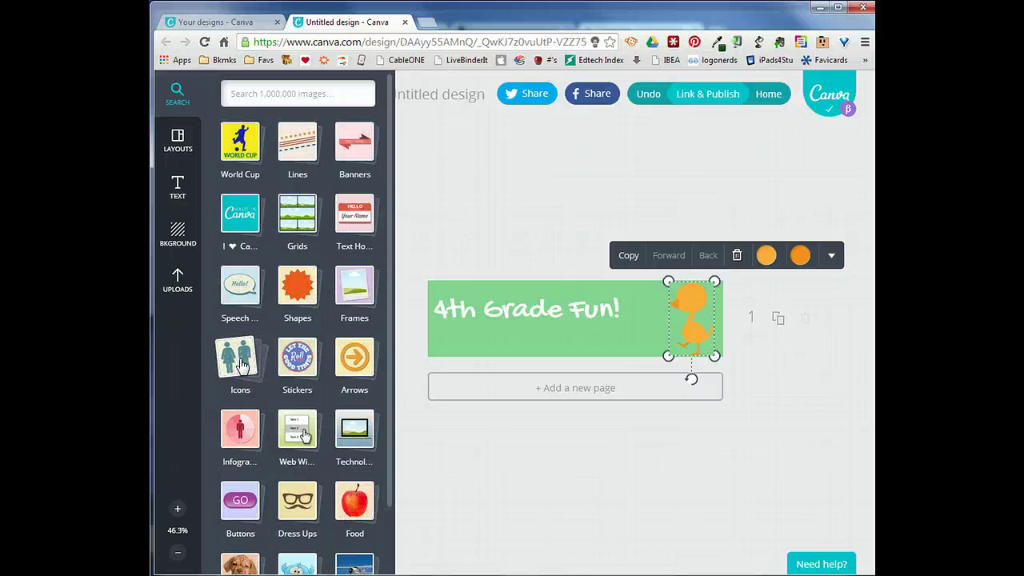
left_click(296, 145)
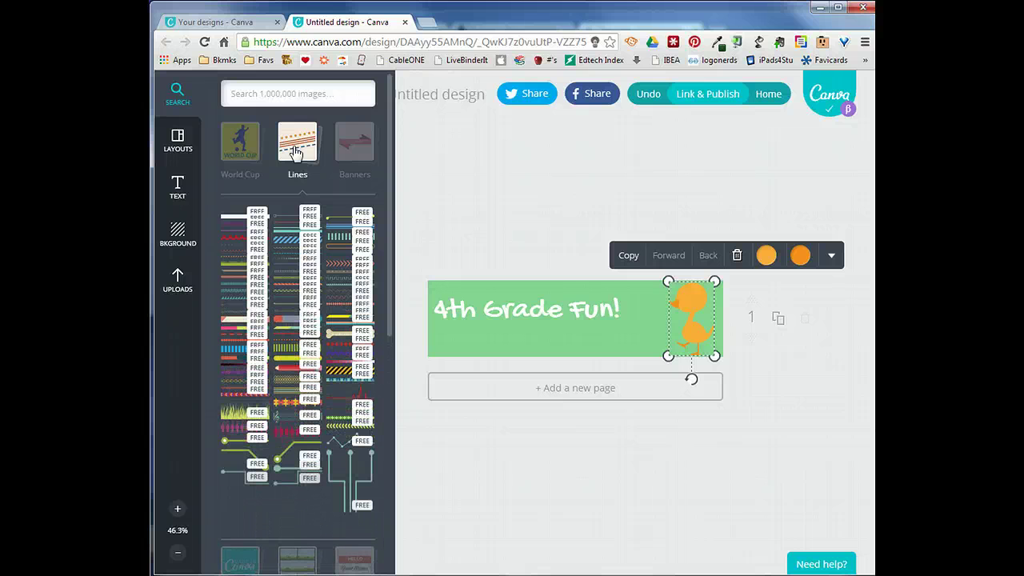
left_click(230, 374)
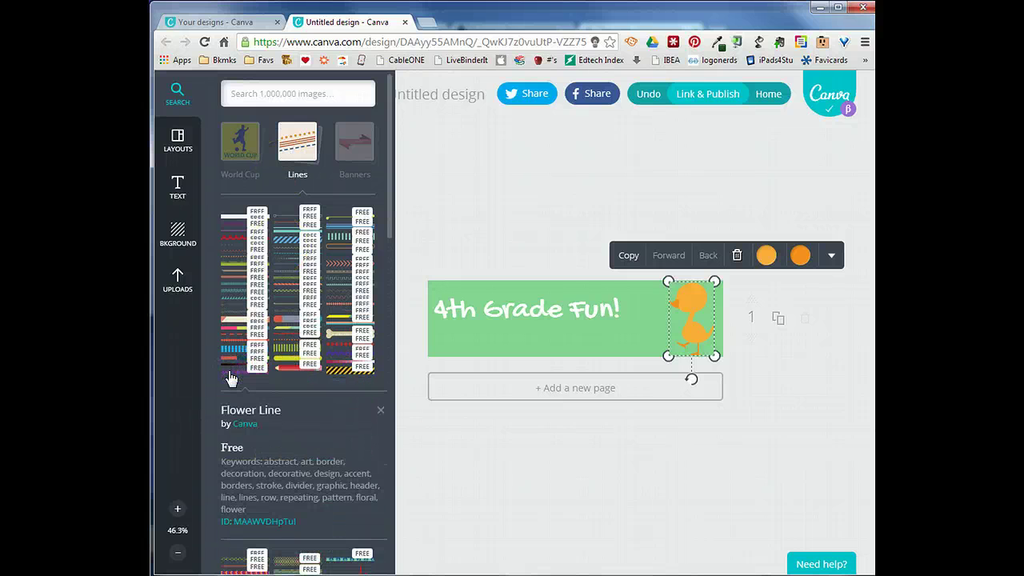
left_click(380, 410)
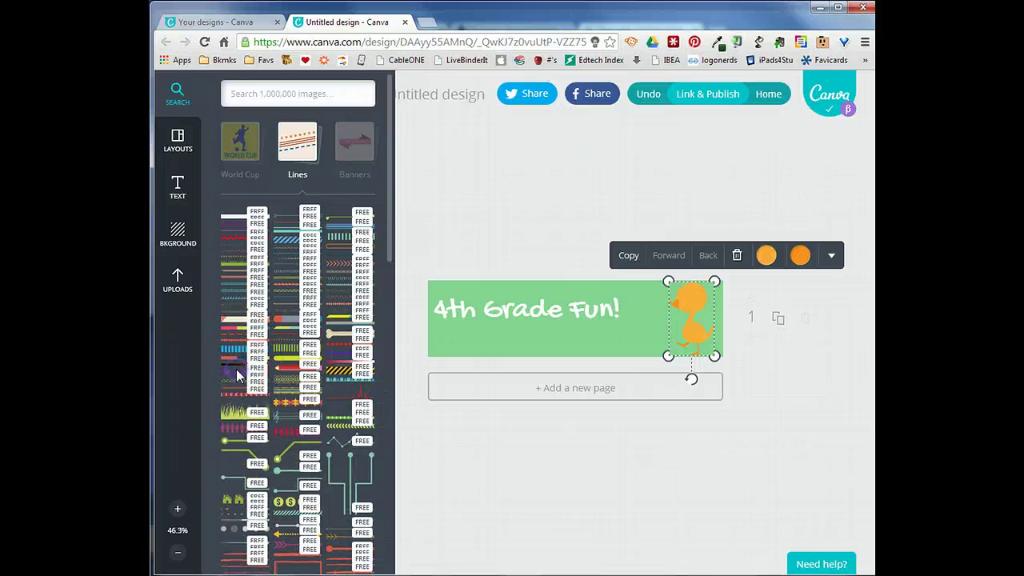
left_click(234, 371)
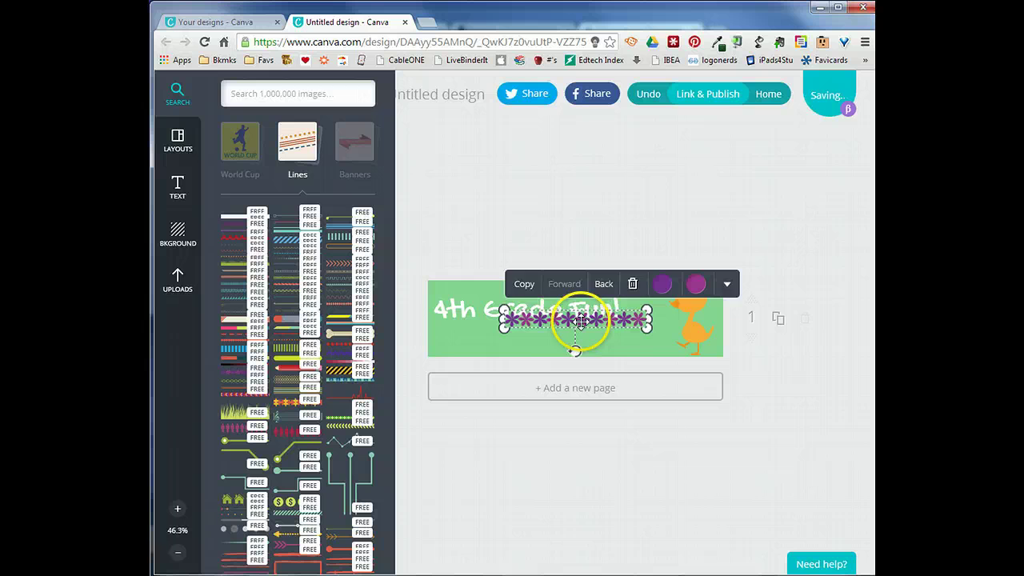
left_click_drag(571, 324, 526, 333)
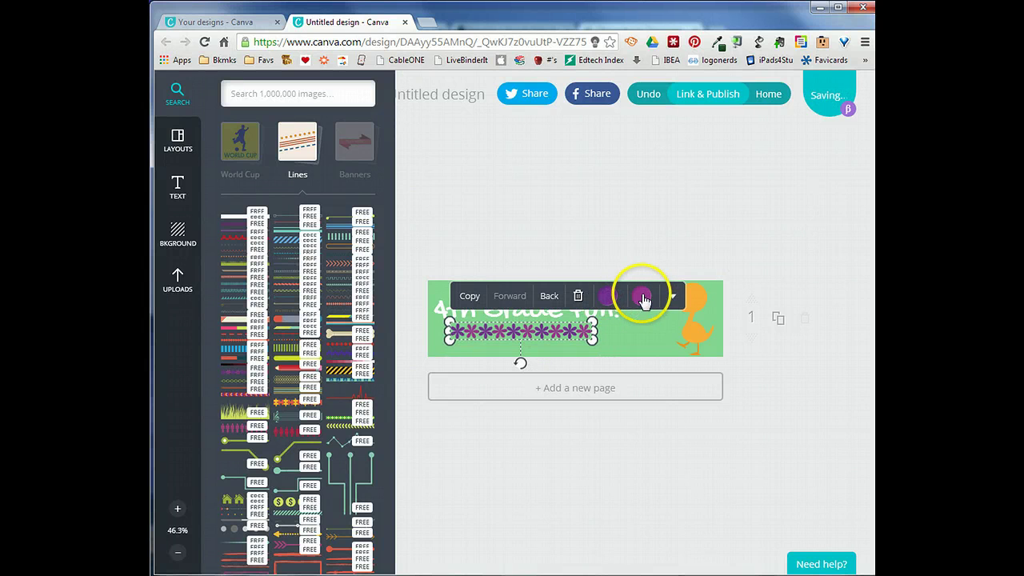
left_click(762, 376)
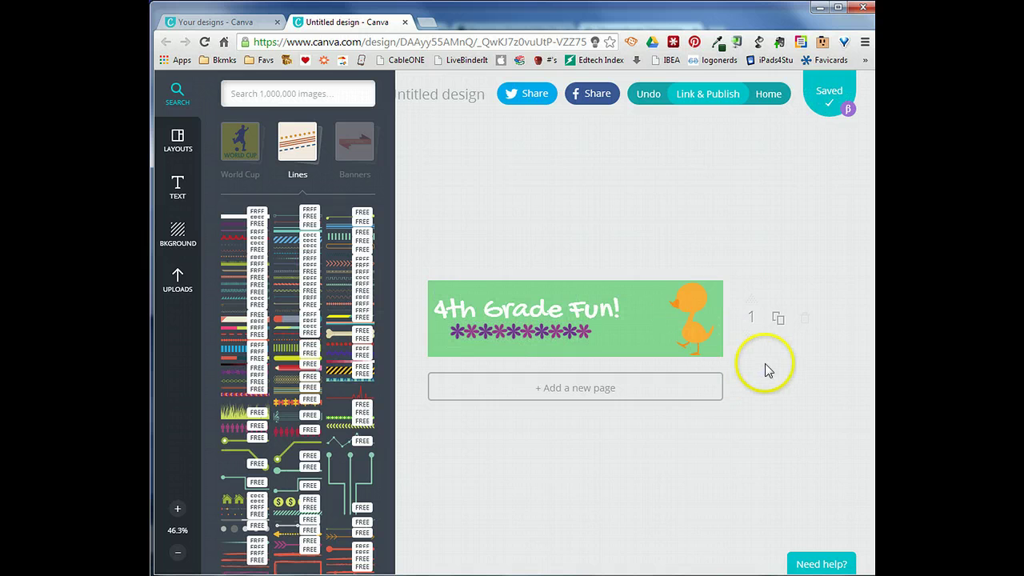
Replace the 'Untitled design' name at the top with 'Website Banner'.
left_click(435, 103)
triple_click(437, 103)
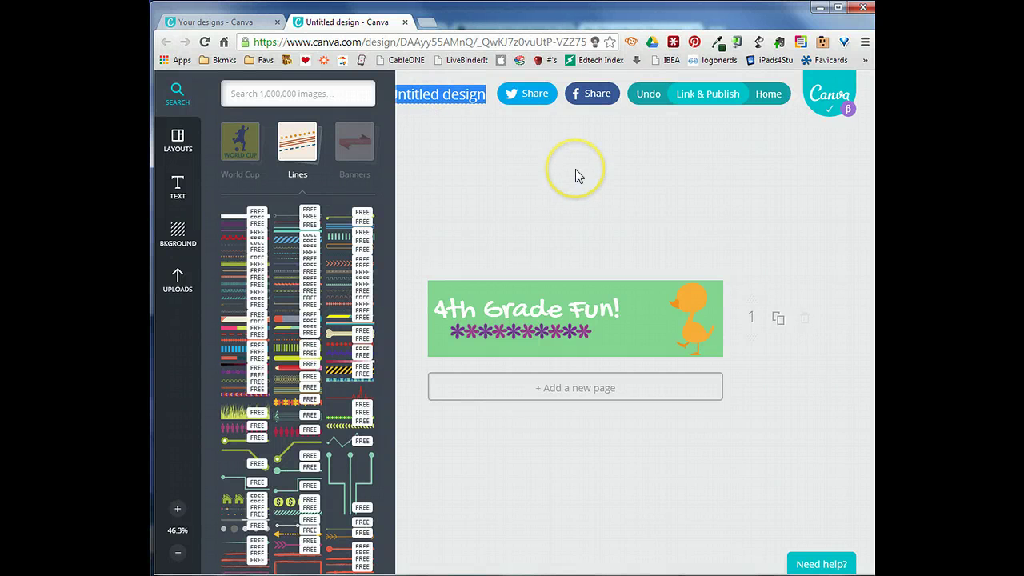
type("Website B")
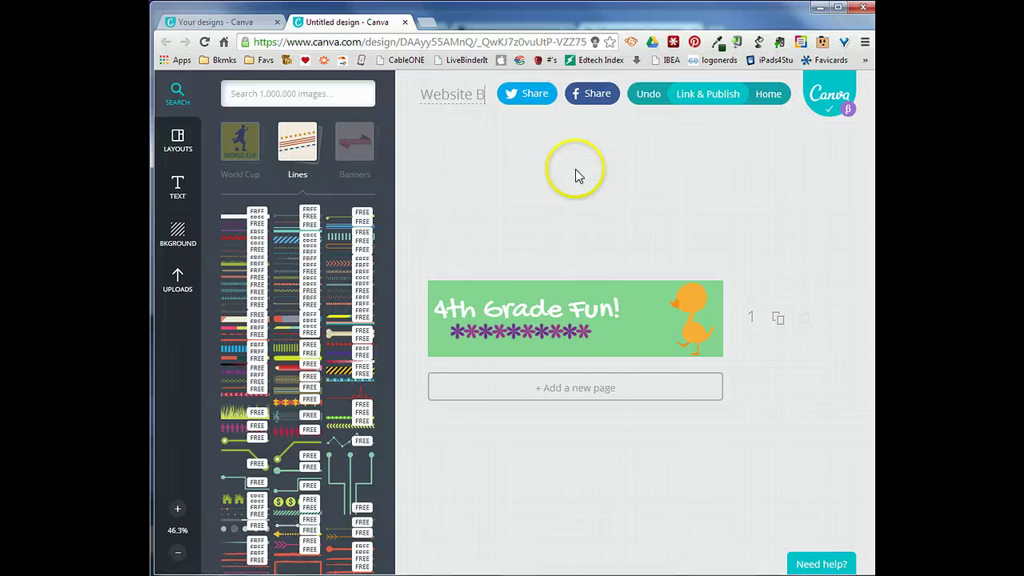
type("anner")
left_click(583, 171)
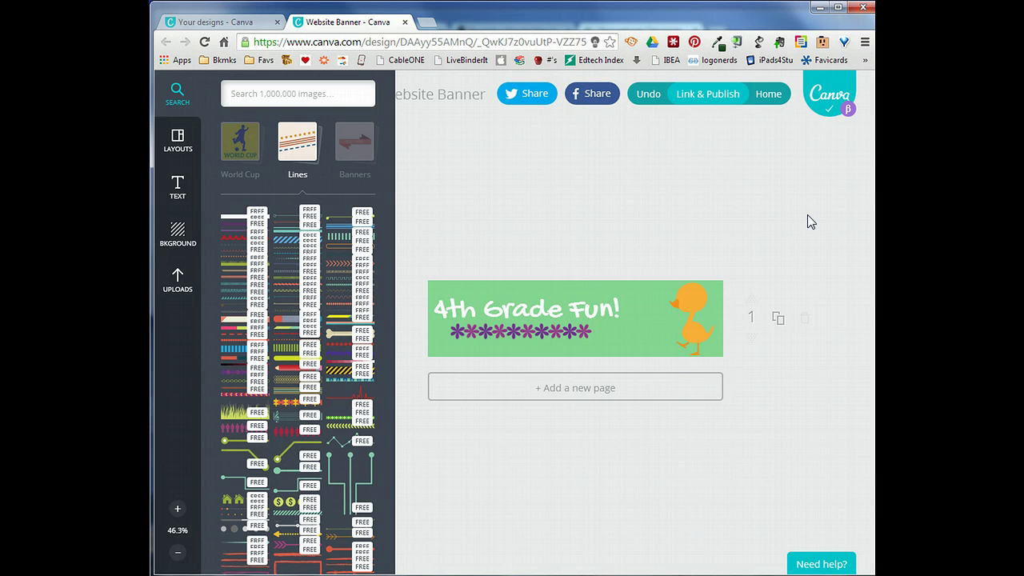
Export the banner as a PNG image from Link & Publish.
left_click(694, 96)
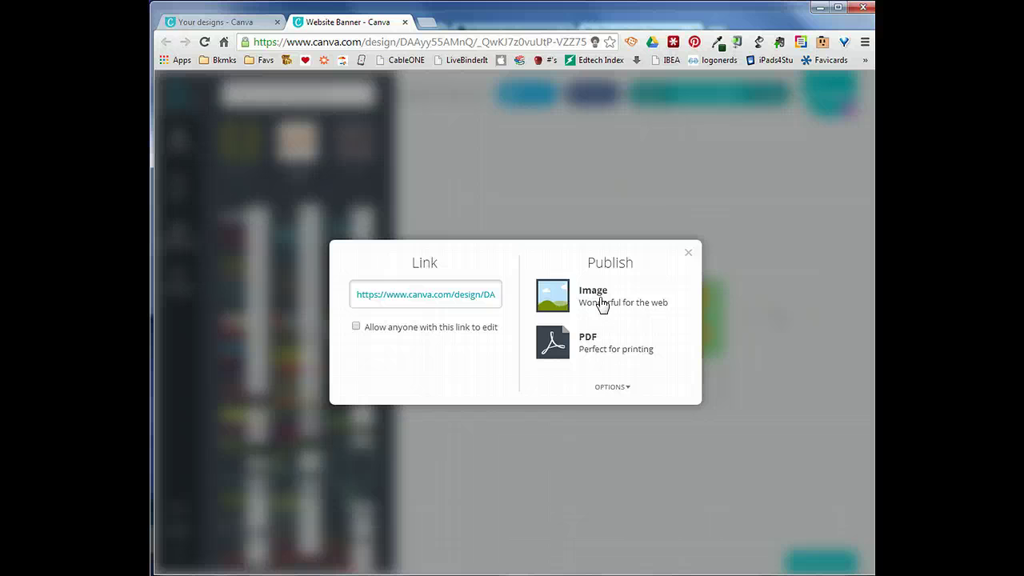
left_click(600, 299)
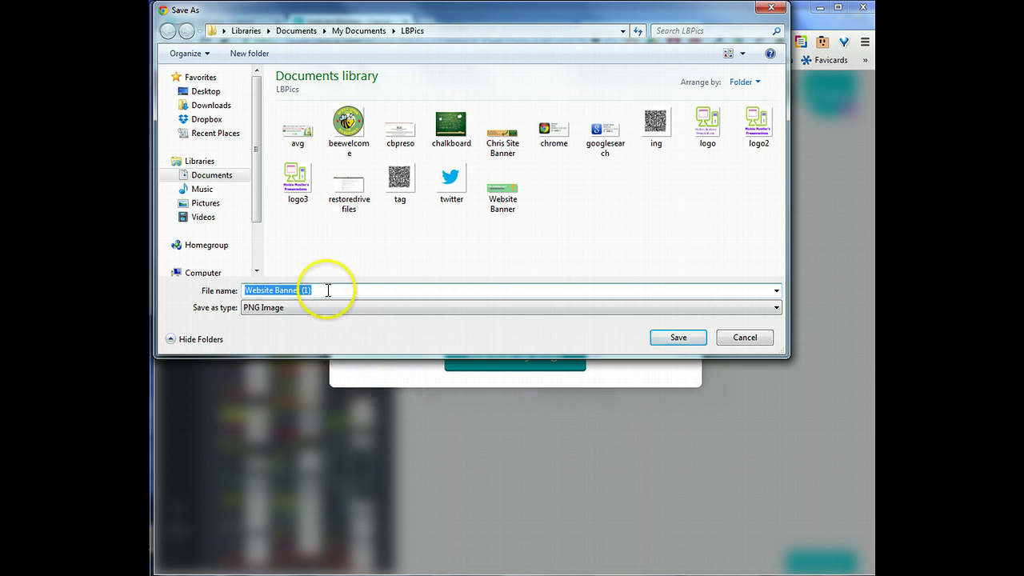
Save the PNG as 'WebsiteBanner4' in the LBPics folder.
type("Webis")
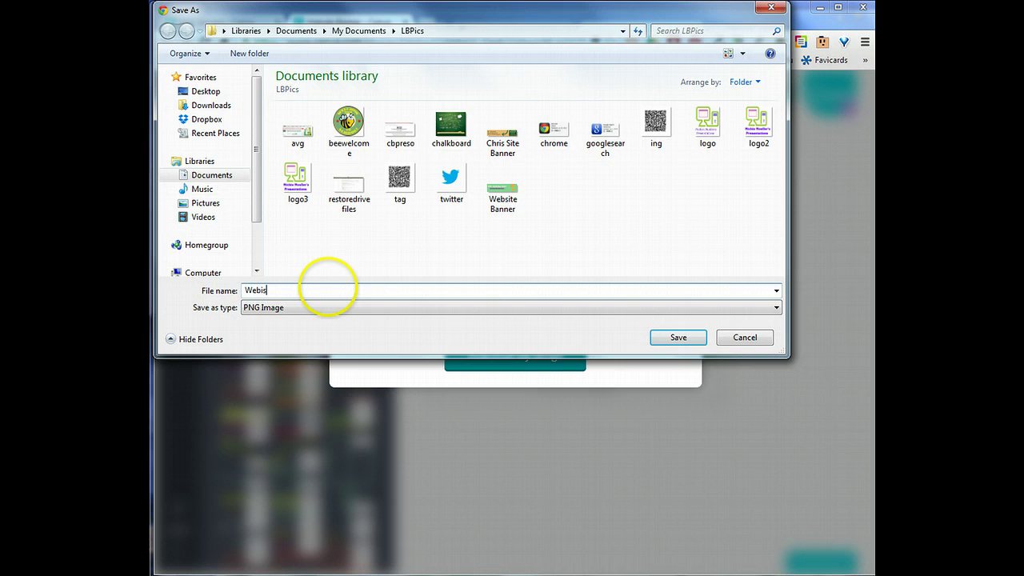
key("BackSpace")
key("BackSpace")
type("siteBanner4")
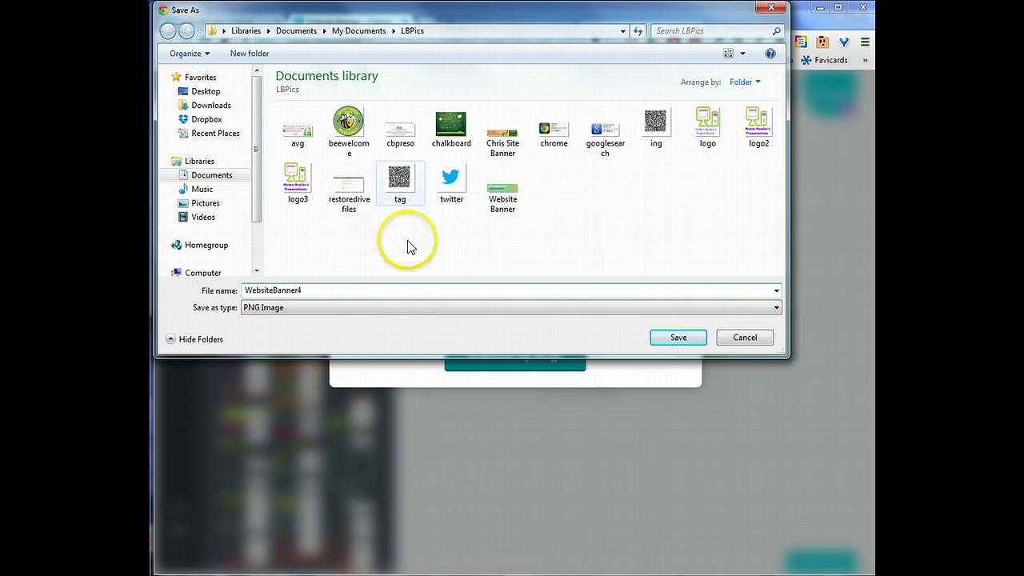
left_click(677, 339)
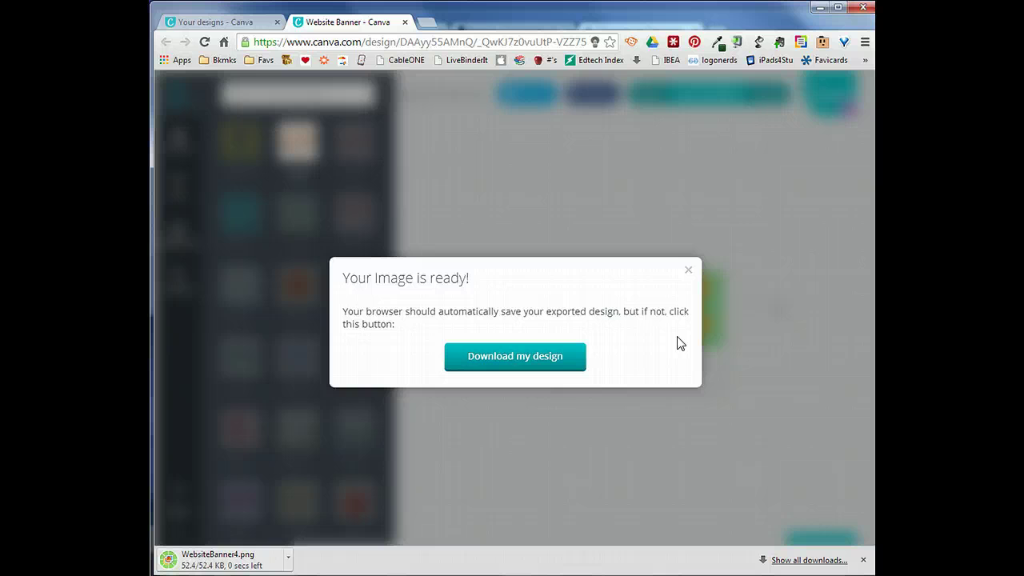